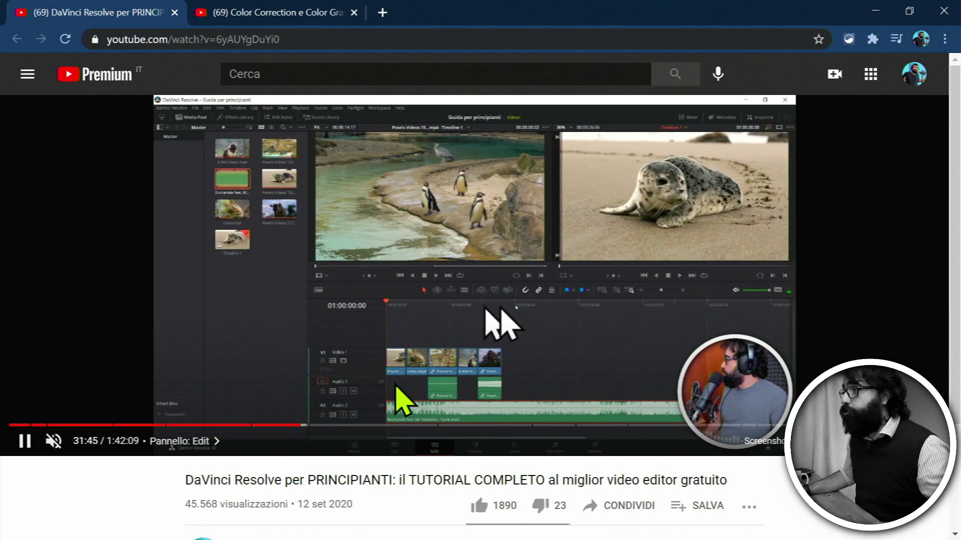
Minimize the YouTube browser window to reveal the Bianco e Nero project in DaVinci Resolve
{"action": "left_click", "coordinate": [875, 12]}
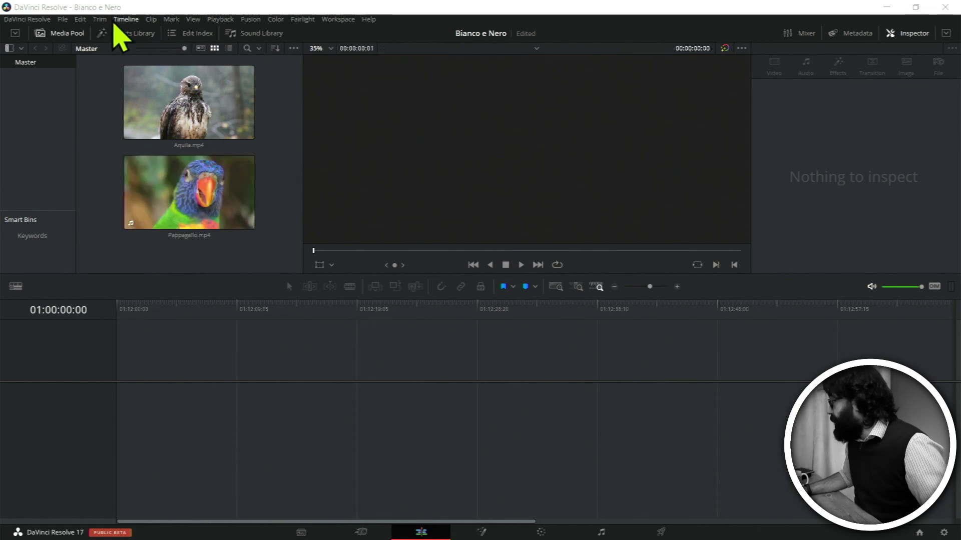
Place Pappagallo.mp4 on a new timeline, select it, and move to the Color page
{"action": "left_click", "coordinate": [151, 188]}
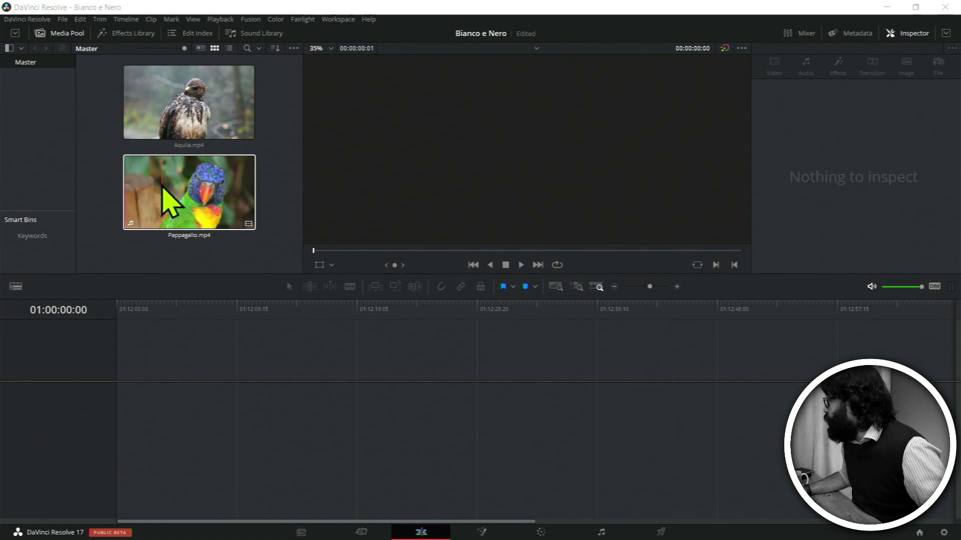
{"action": "mouse_move", "coordinate": [189, 207]}
{"action": "left_mouse_down"}
{"action": "mouse_move", "coordinate": [191, 400]}
{"action": "mouse_move", "coordinate": [129, 404]}
{"action": "left_mouse_up"}
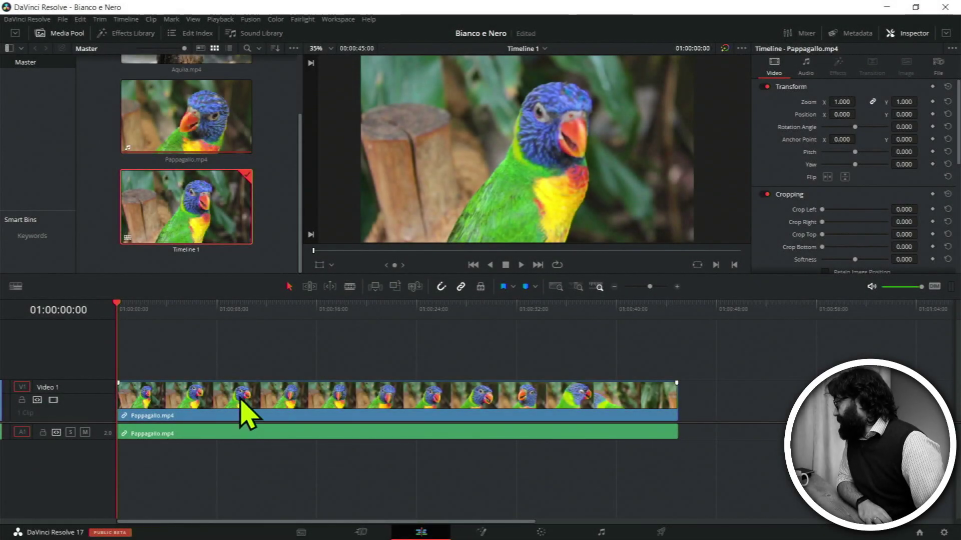
{"action": "left_click", "coordinate": [240, 400]}
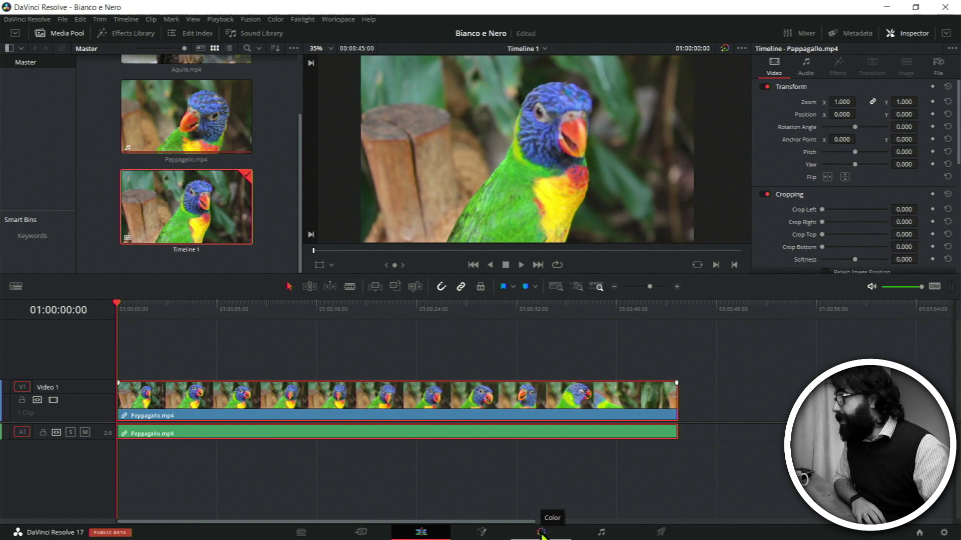
{"action": "left_click", "coordinate": [542, 533]}
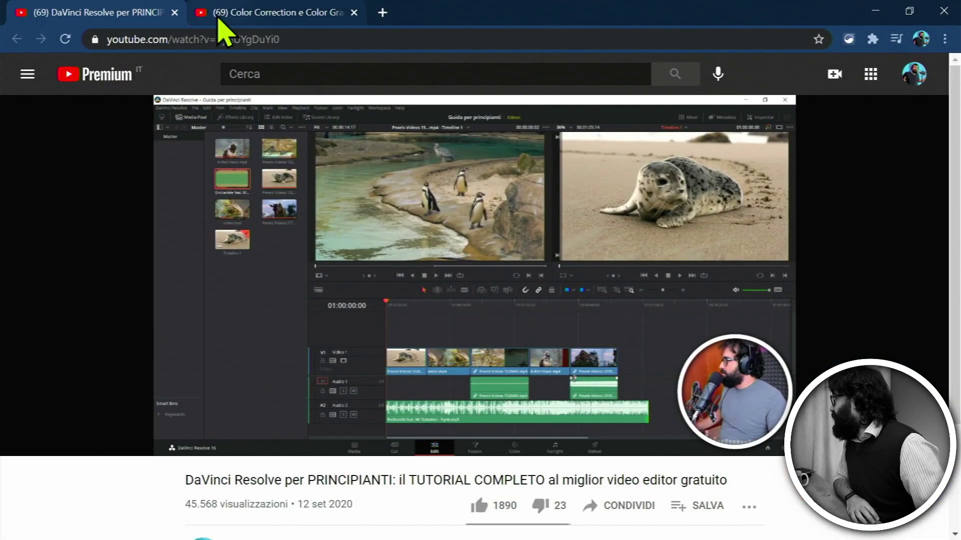
Switch to the browser tab with the Color Correction e Color Grading tutorial
{"action": "left_click", "coordinate": [220, 20]}
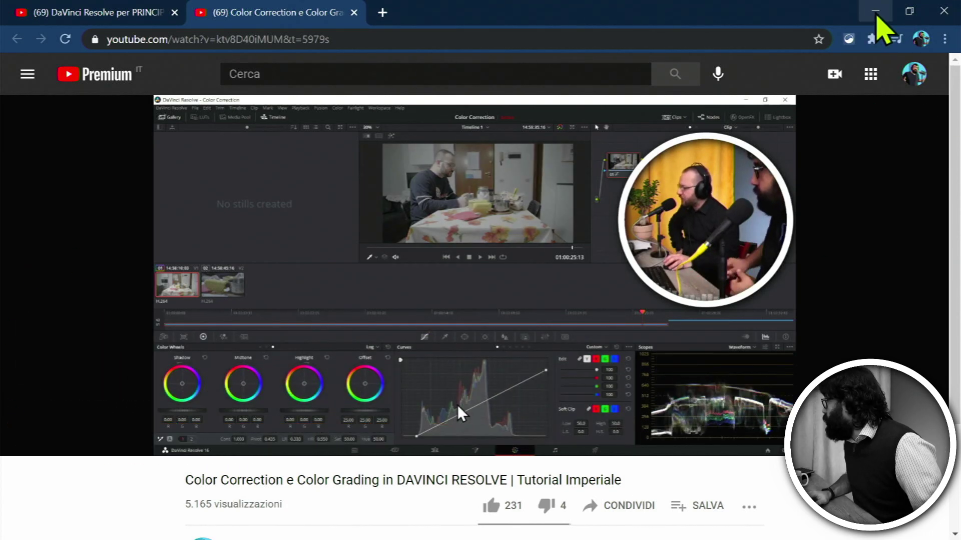
Back in Resolve, set the parrot clip's Primaries Sat value to 0.00
{"action": "left_click", "coordinate": [876, 15]}
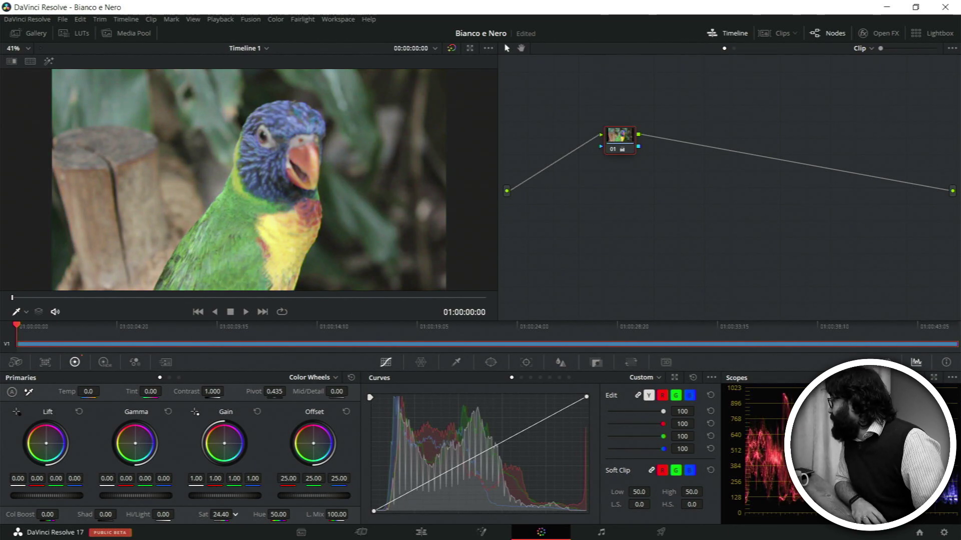
{"action": "left_click_drag", "start_coordinate": [235, 514], "coordinate": [231, 514]}
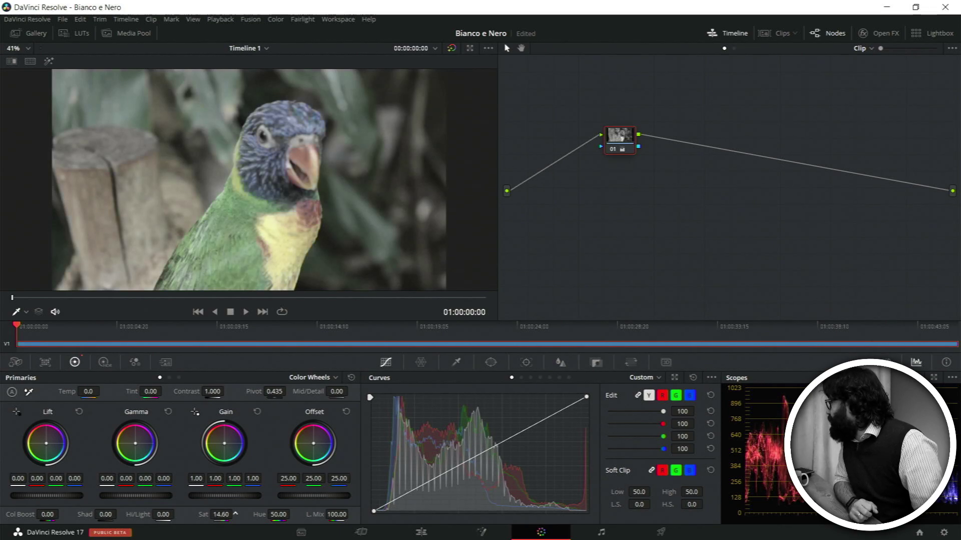
{"action": "left_click_drag", "start_coordinate": [235, 514], "coordinate": [235, 514]}
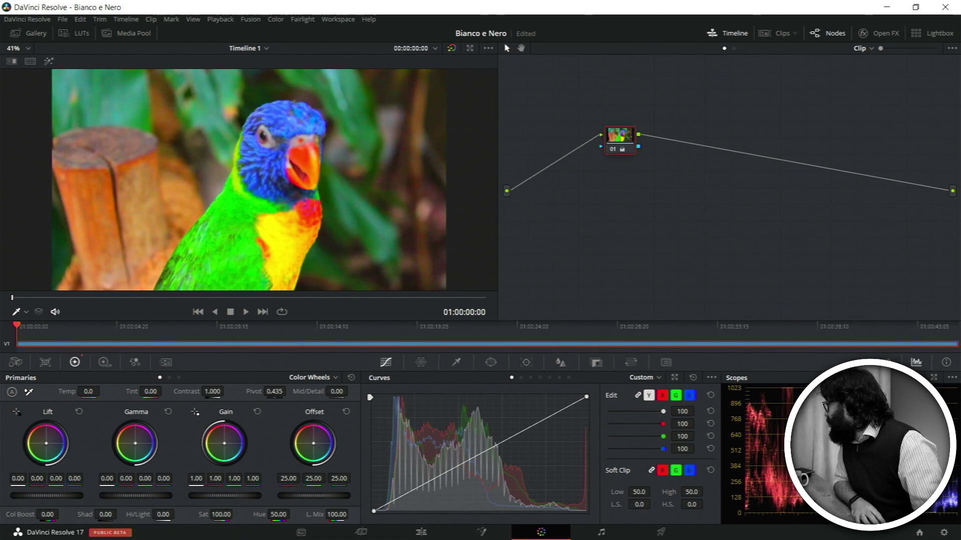
{"action": "left_click_drag", "start_coordinate": [240, 515], "coordinate": [239, 514]}
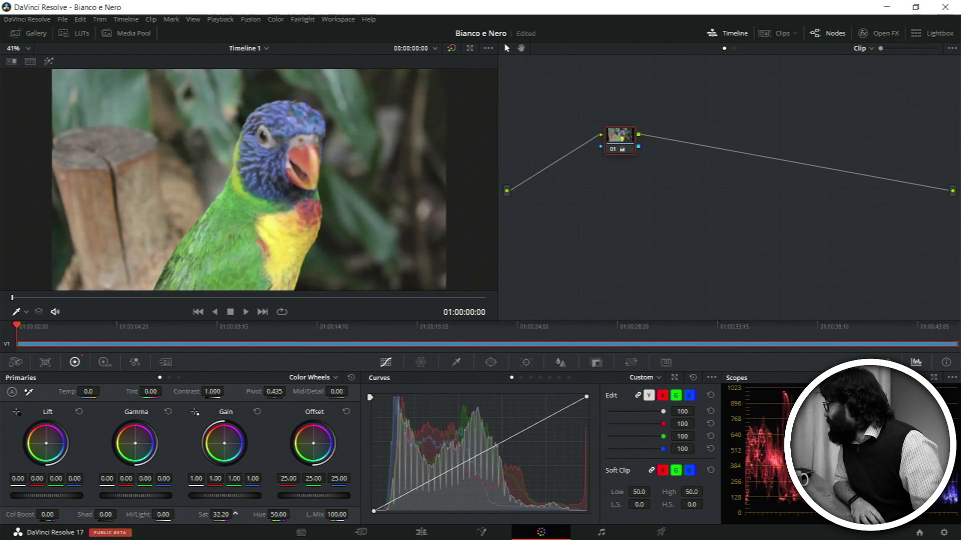
{"action": "left_click_drag", "start_coordinate": [235, 514], "coordinate": [233, 514]}
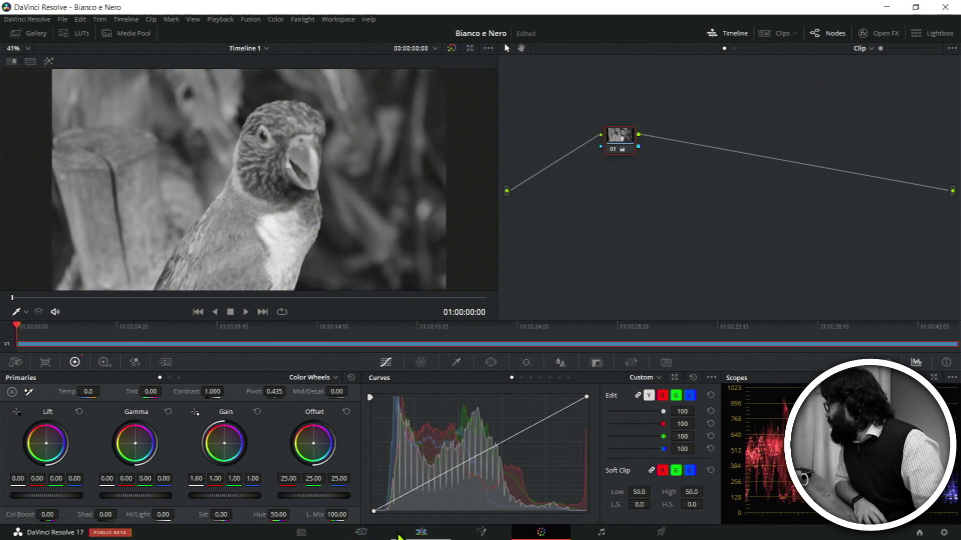
On the Edit page, play back part of the black-and-white parrot timeline
{"action": "left_click", "coordinate": [429, 536]}
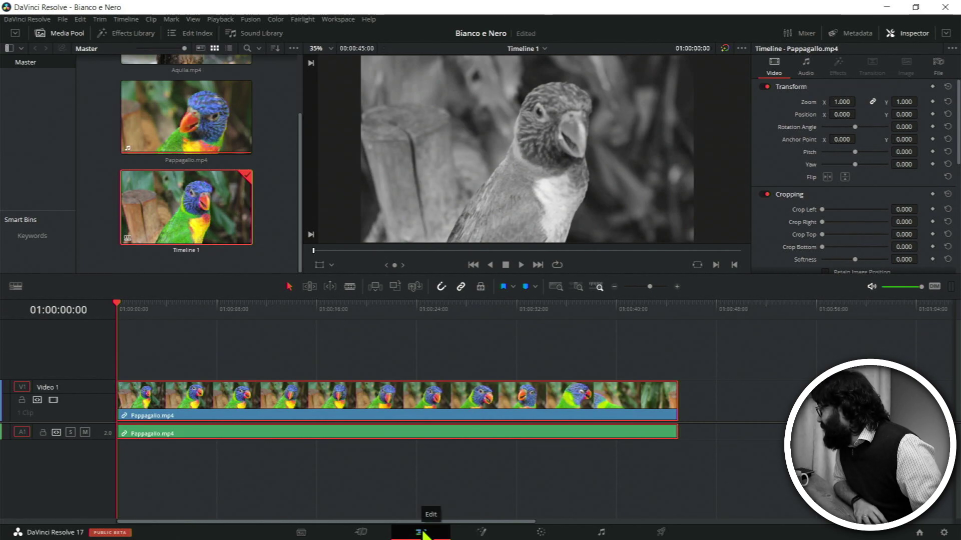
{"action": "key", "text": "space"}
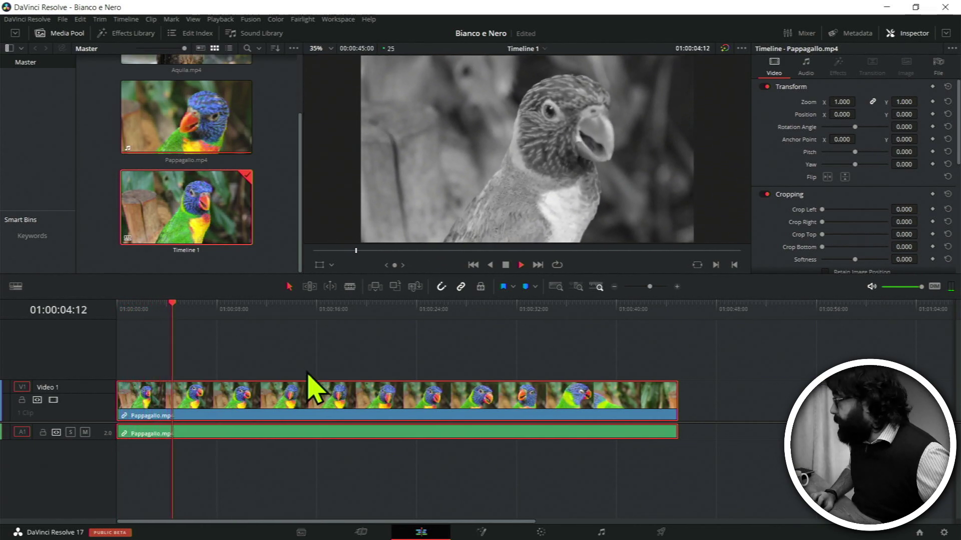
{"action": "key", "text": "space"}
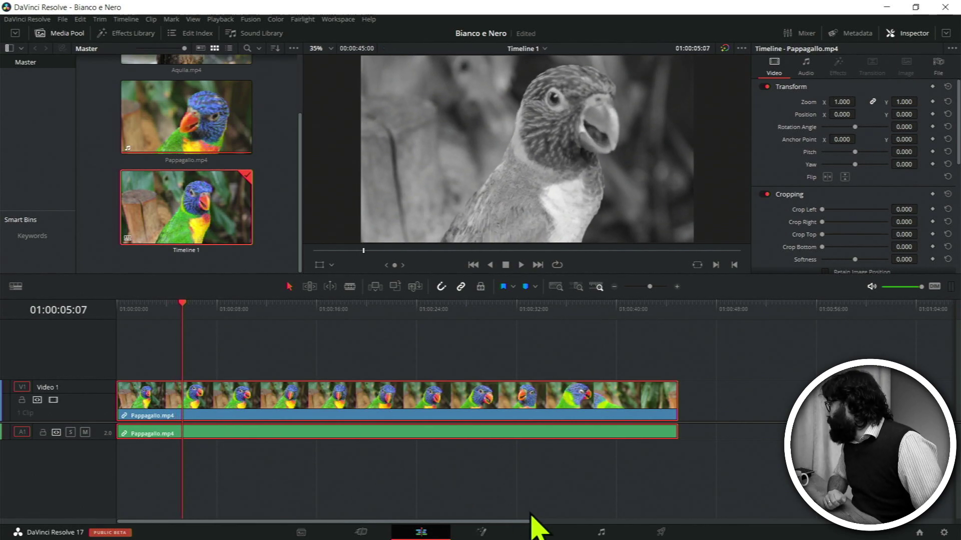
On the Color page, raise the parrot clip's saturation back to 50.40
{"action": "left_click", "coordinate": [542, 533]}
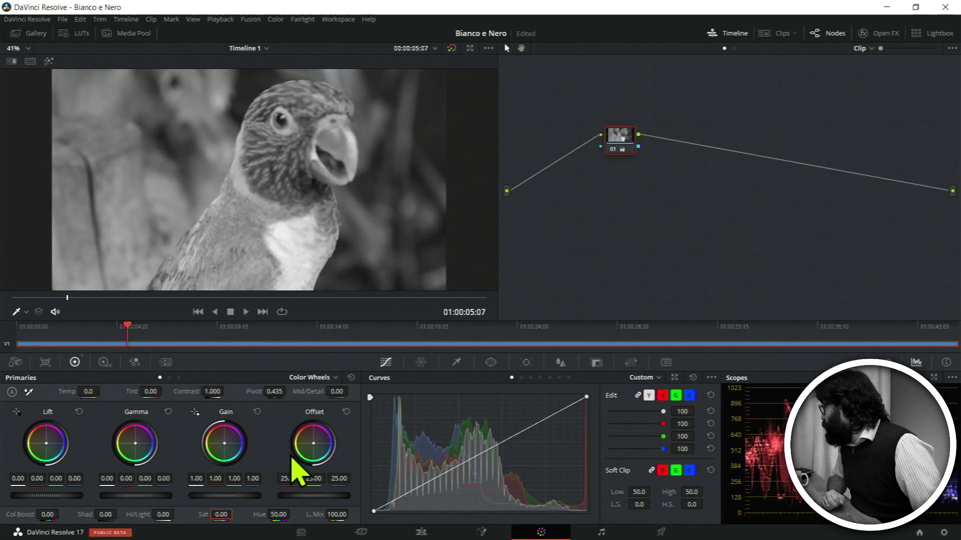
{"action": "left_click_drag", "start_coordinate": [221, 514], "coordinate": [235, 514]}
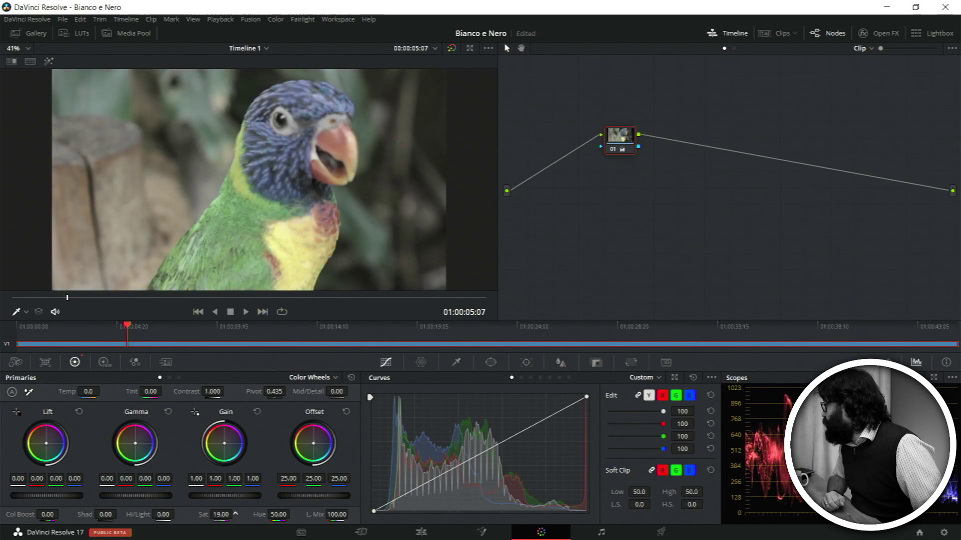
{"action": "left_click_drag", "start_coordinate": [236, 514], "coordinate": [236, 514]}
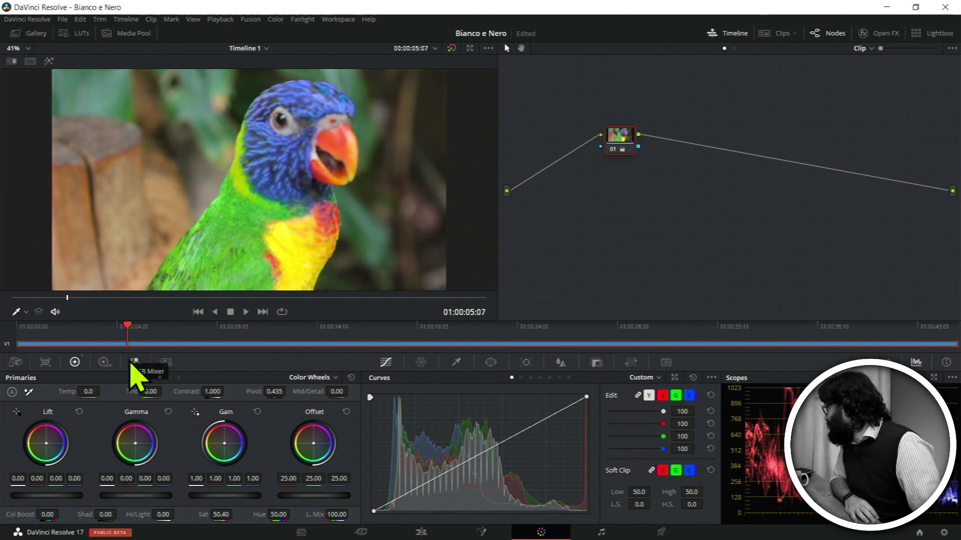
{"action": "left_click", "coordinate": [132, 364]}
{"action": "left_click", "coordinate": [74, 365]}
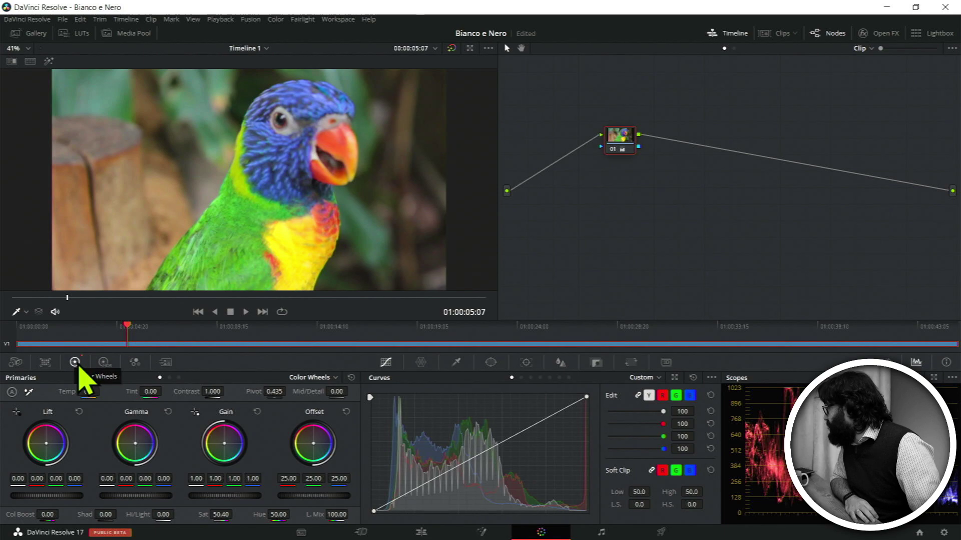
Enable Monochrome in the RGB Mixer, giving Red 0.21, Green 0.71, Blue 0.07
{"action": "left_click", "coordinate": [134, 363]}
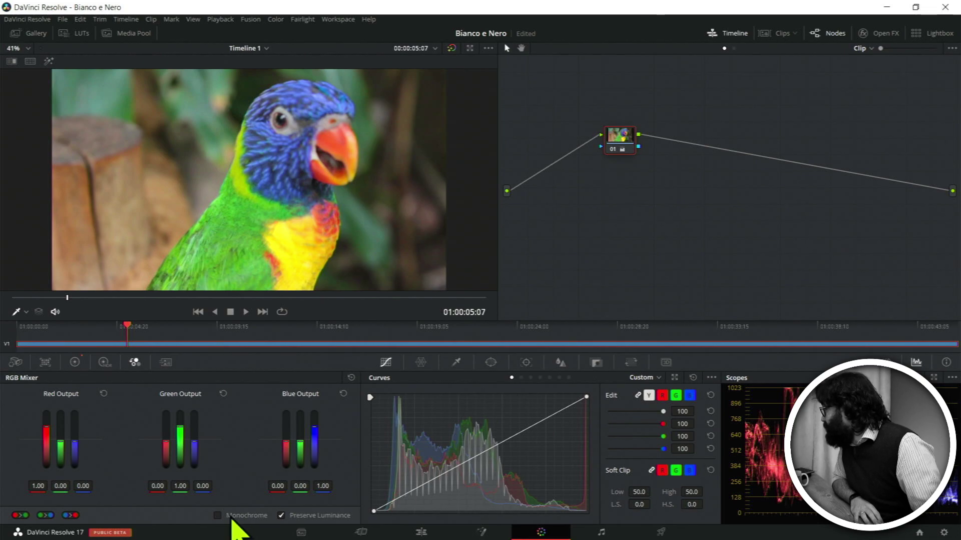
{"action": "left_click", "coordinate": [230, 518]}
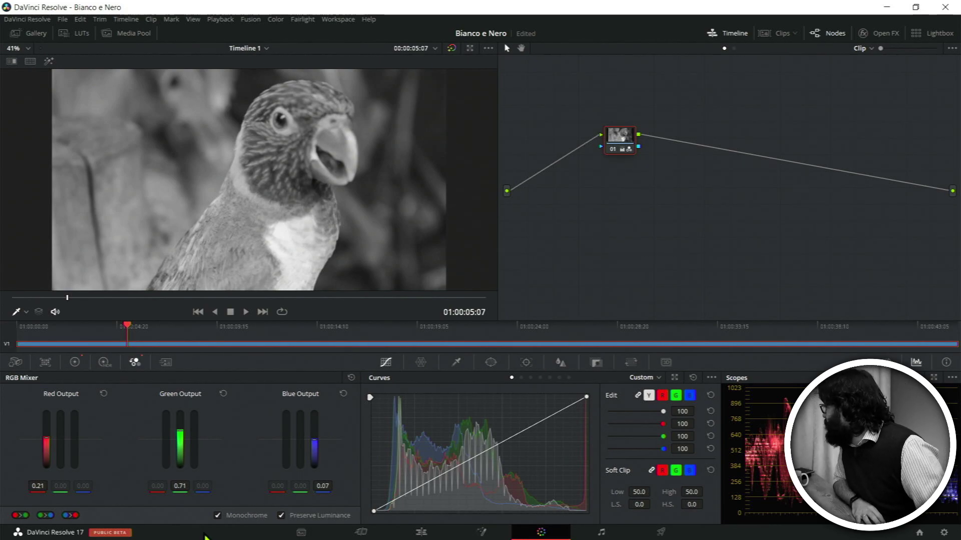
Compare monochrome against colour and experiment with the blue channel weight on the parrot
{"action": "left_click", "coordinate": [218, 517]}
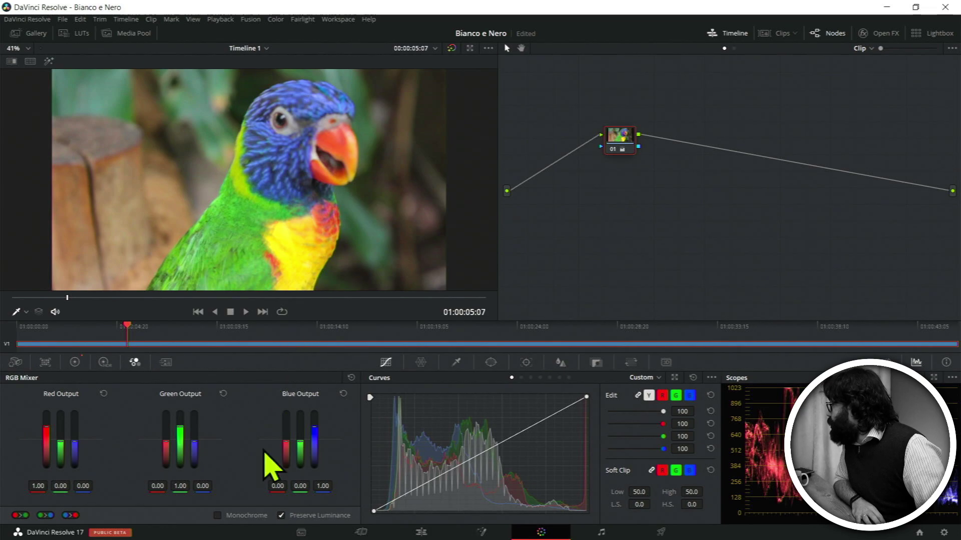
{"action": "left_click", "coordinate": [218, 516]}
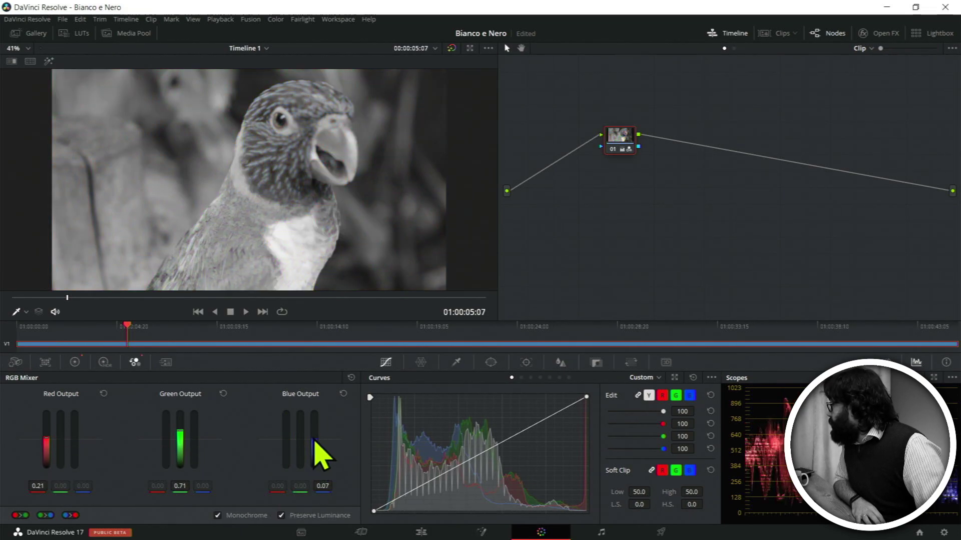
{"action": "mouse_move", "coordinate": [315, 441]}
{"action": "left_mouse_down"}
{"action": "mouse_move", "coordinate": [315, 411]}
{"action": "mouse_move", "coordinate": [315, 467]}
{"action": "mouse_move", "coordinate": [315, 432]}
{"action": "left_mouse_up"}
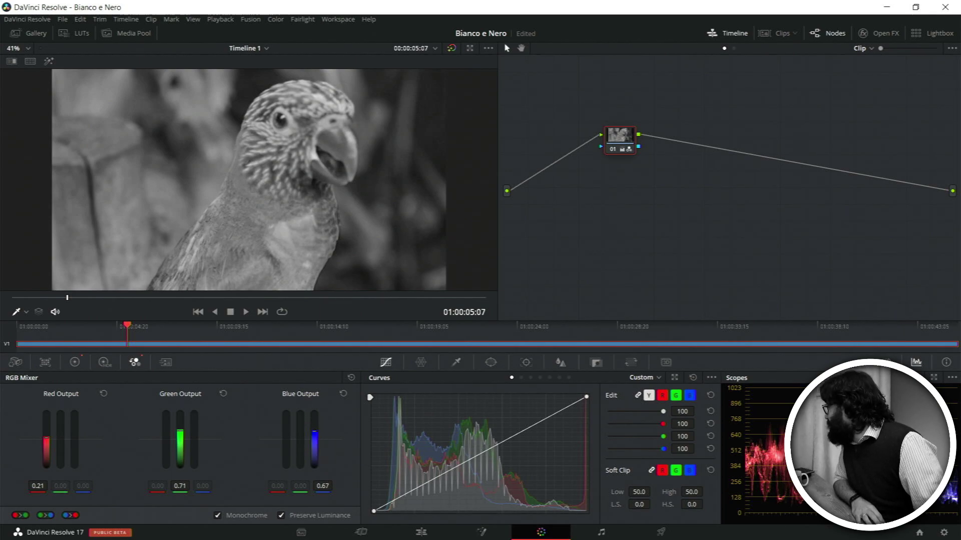
{"action": "left_click_drag", "start_coordinate": [323, 486], "coordinate": [351, 486]}
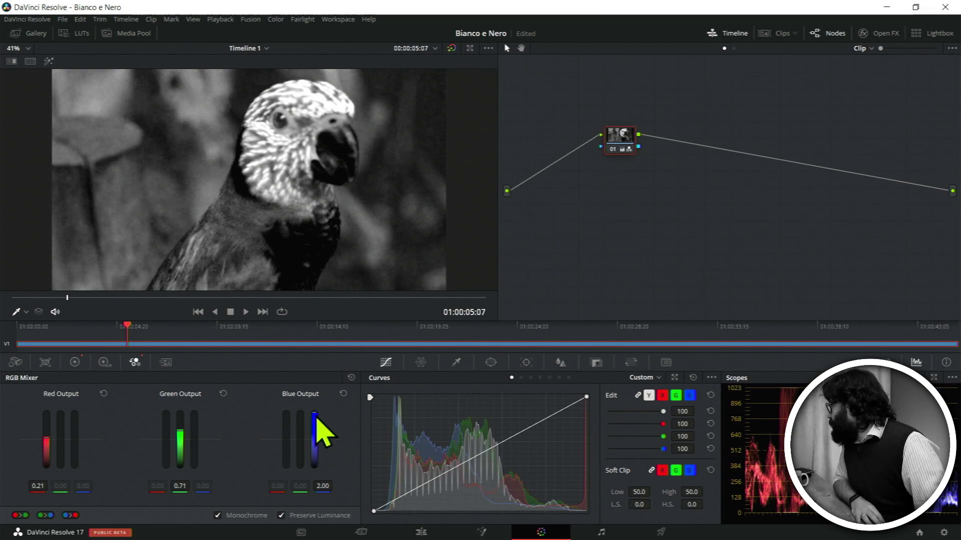
{"action": "left_click_drag", "start_coordinate": [315, 420], "coordinate": [315, 468]}
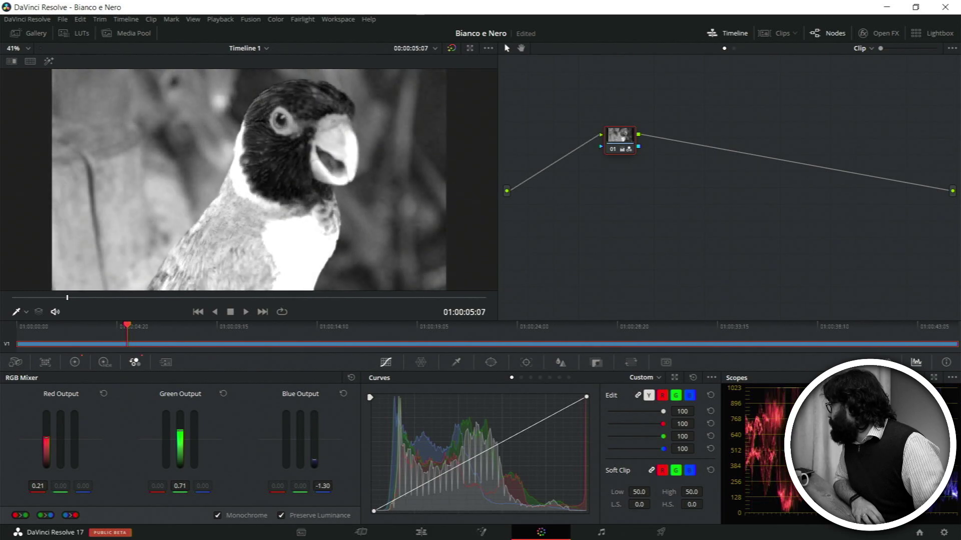
{"action": "left_click_drag", "start_coordinate": [315, 468], "coordinate": [314, 439]}
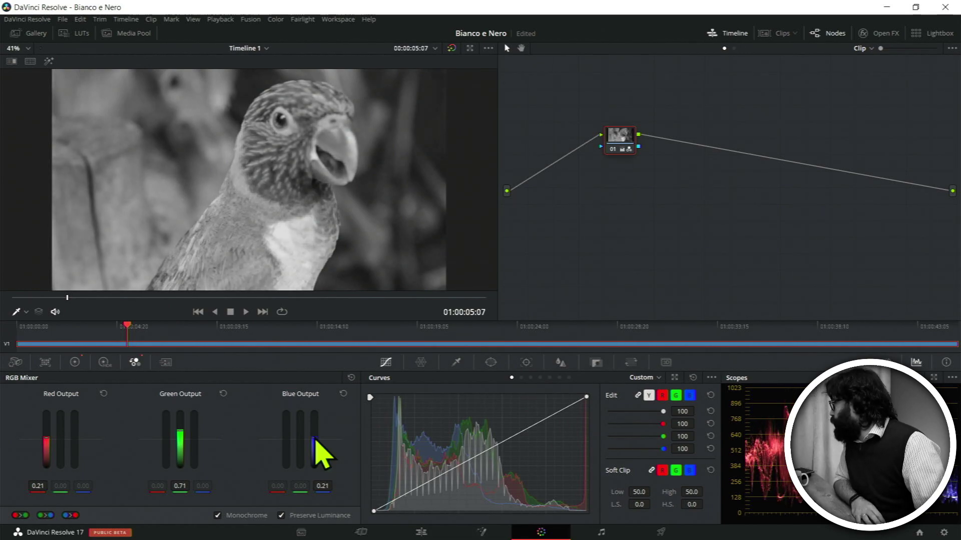
{"action": "mouse_move", "coordinate": [315, 440]}
{"action": "left_mouse_down"}
{"action": "mouse_move", "coordinate": [314, 416]}
{"action": "mouse_move", "coordinate": [314, 435]}
{"action": "left_mouse_up"}
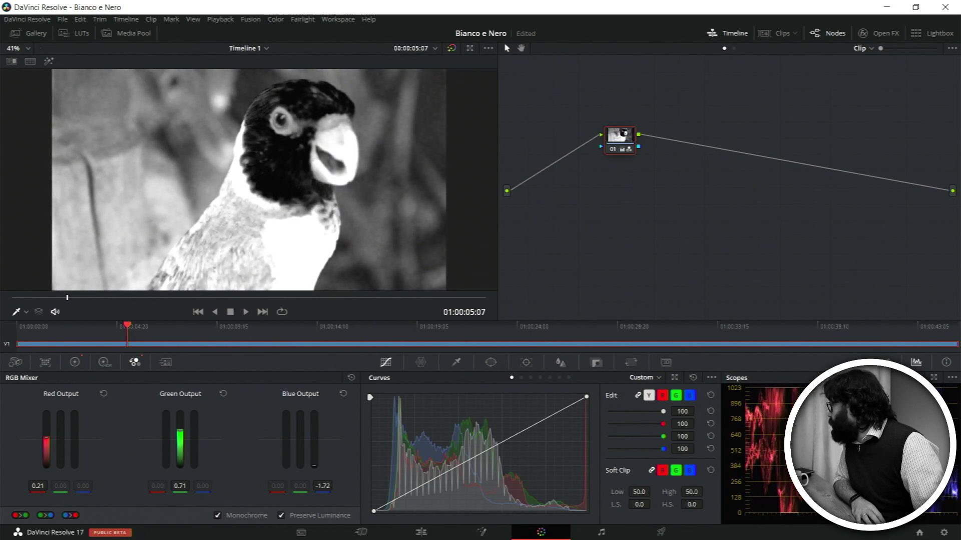
Try different green, red and blue weights, then turn Monochrome off for full colour
{"action": "left_click", "coordinate": [225, 516]}
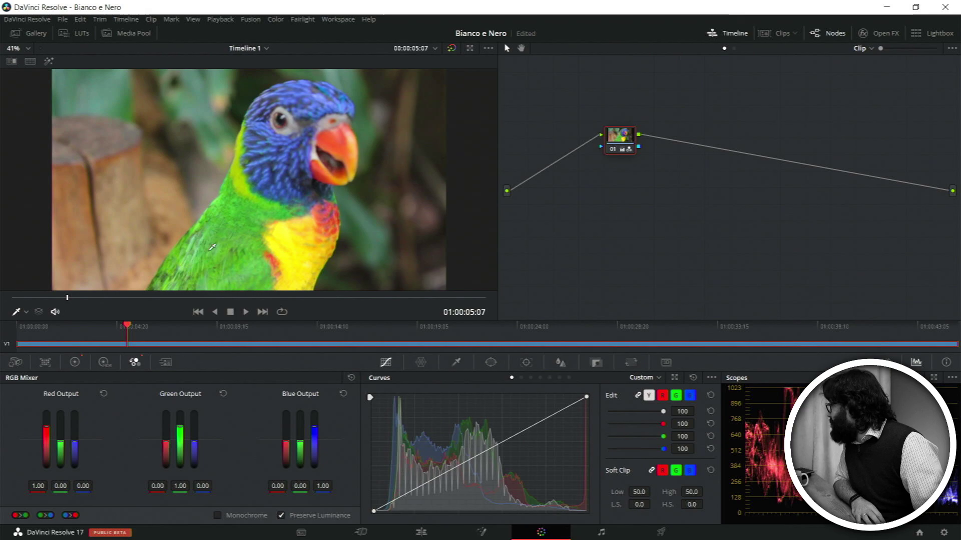
{"action": "left_click", "coordinate": [236, 519]}
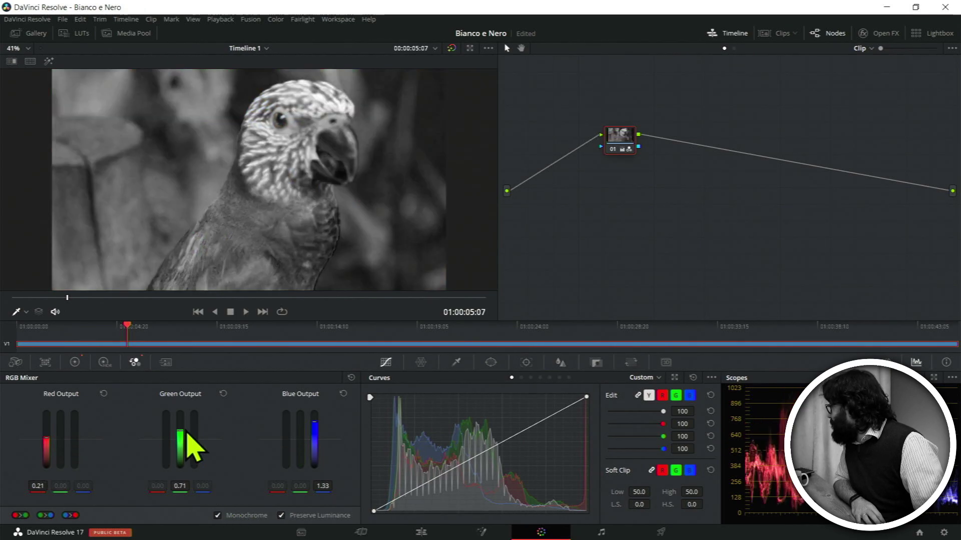
{"action": "left_click_drag", "start_coordinate": [180, 431], "coordinate": [180, 412]}
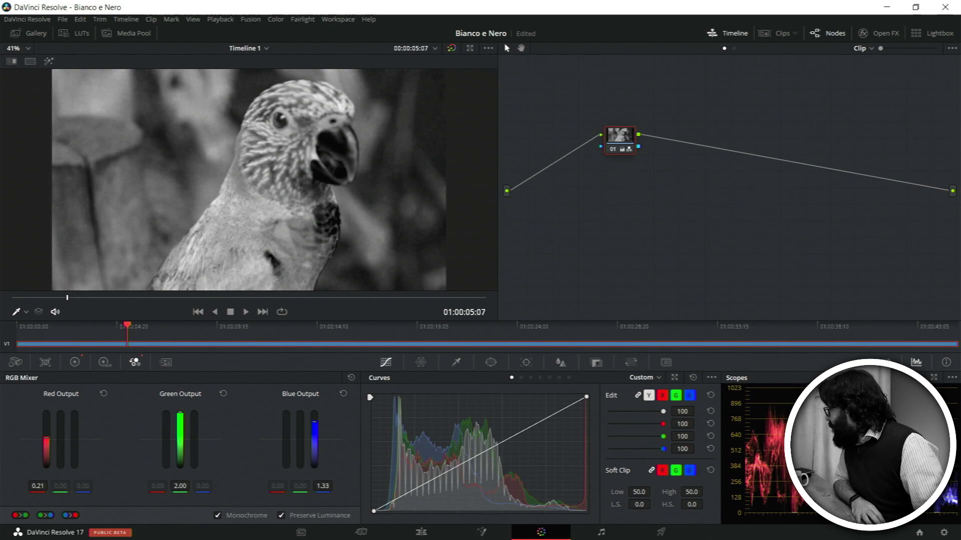
{"action": "mouse_move", "coordinate": [180, 414]}
{"action": "left_mouse_down"}
{"action": "mouse_move", "coordinate": [180, 467]}
{"action": "mouse_move", "coordinate": [179, 439]}
{"action": "left_mouse_up"}
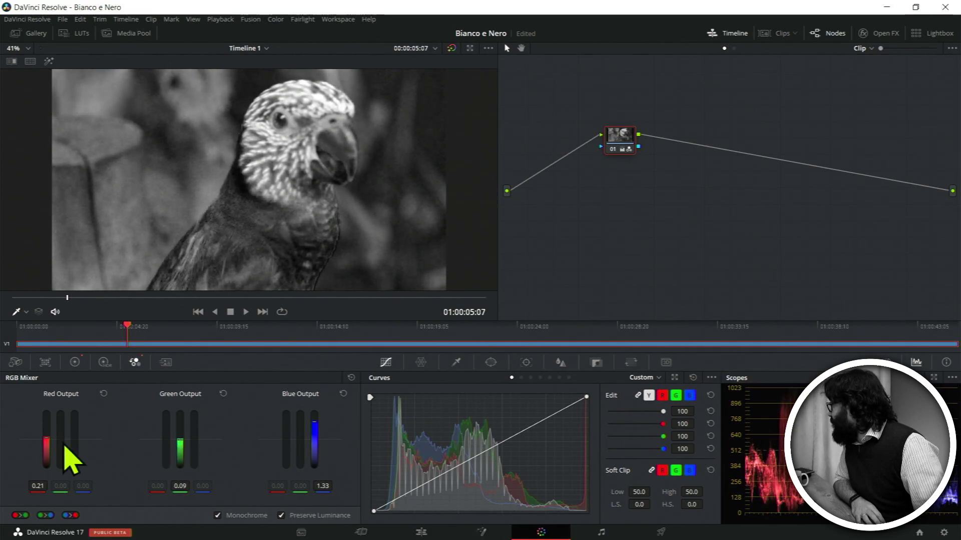
{"action": "mouse_move", "coordinate": [50, 412]}
{"action": "left_mouse_down"}
{"action": "mouse_move", "coordinate": [50, 395]}
{"action": "mouse_move", "coordinate": [46, 432]}
{"action": "left_mouse_up"}
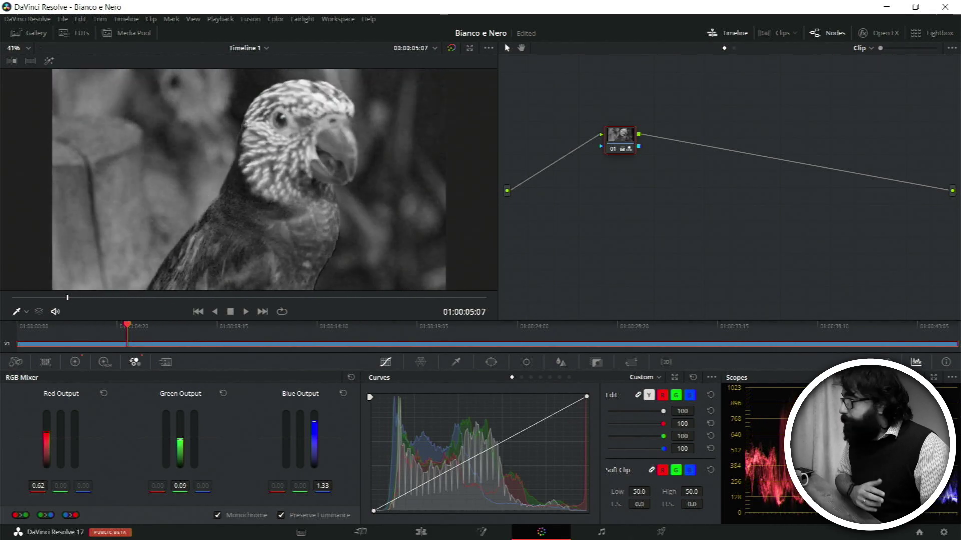
{"action": "mouse_move", "coordinate": [46, 431]}
{"action": "left_mouse_down"}
{"action": "mouse_move", "coordinate": [46, 442]}
{"action": "mouse_move", "coordinate": [47, 433]}
{"action": "left_mouse_up"}
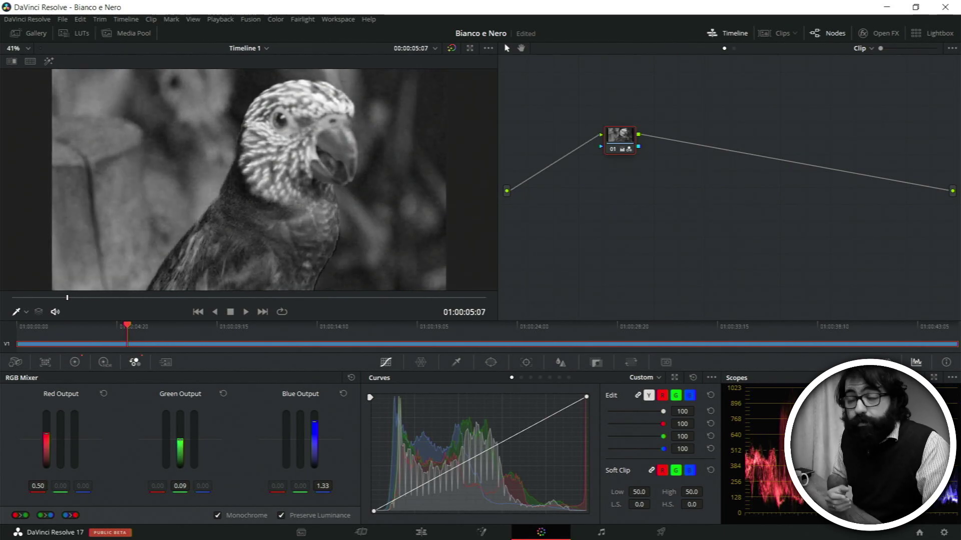
{"action": "left_click_drag", "start_coordinate": [46, 432], "coordinate": [46, 428]}
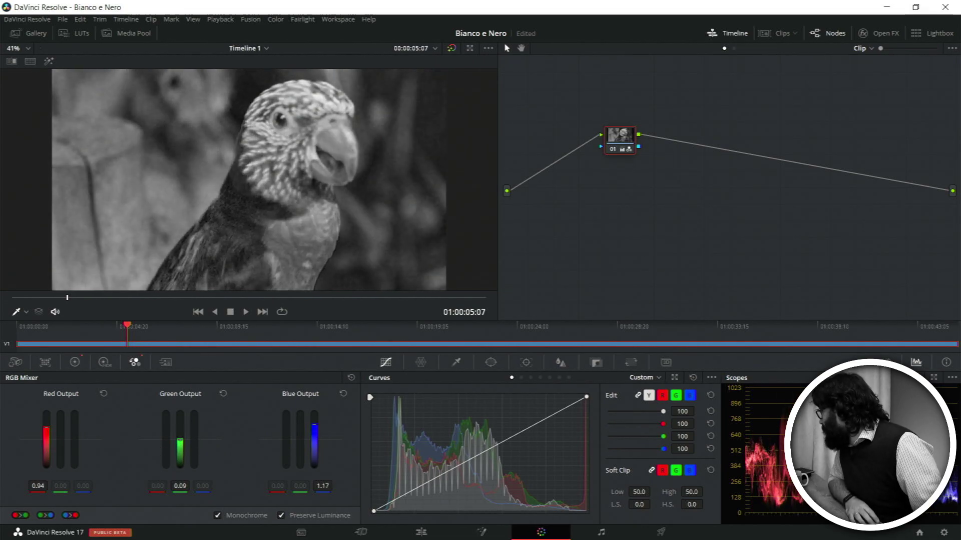
{"action": "left_click_drag", "start_coordinate": [315, 425], "coordinate": [315, 433]}
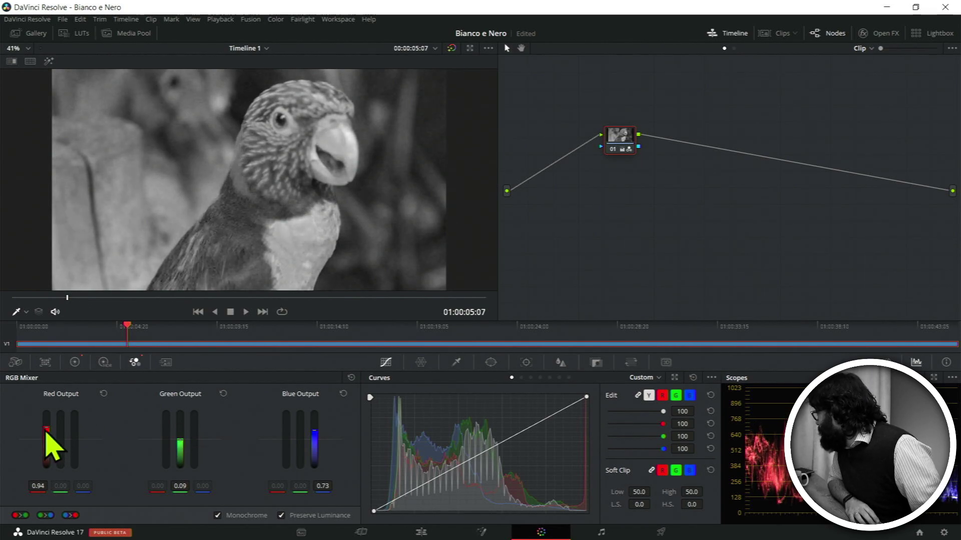
{"action": "left_click_drag", "start_coordinate": [46, 428], "coordinate": [46, 433]}
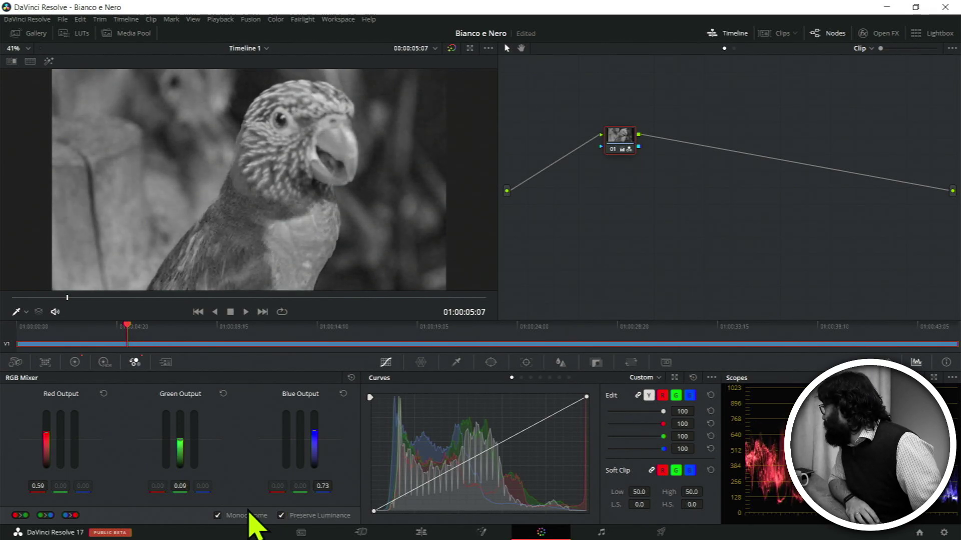
{"action": "left_click", "coordinate": [247, 516]}
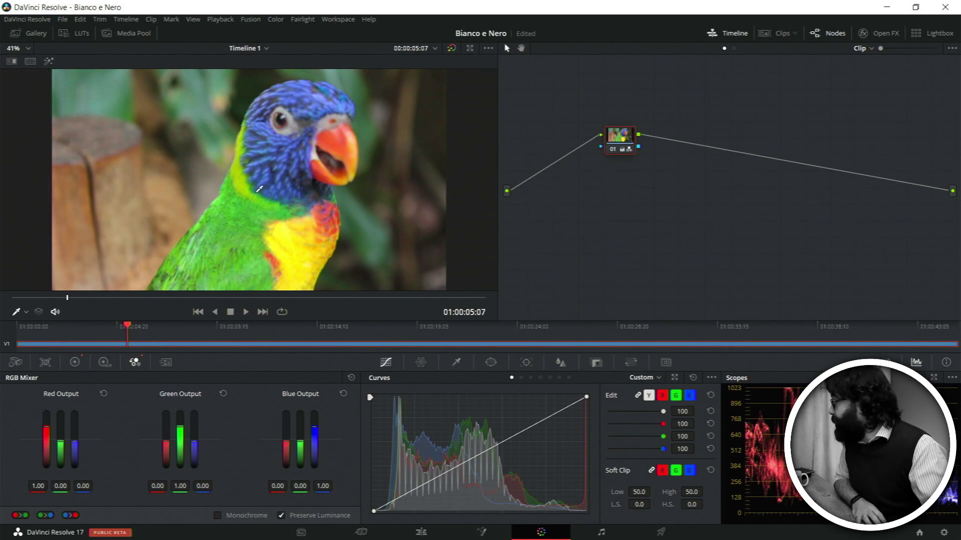
On the Edit page, add Aquila.mp4 to V1 after Pappagallo and select the eagle clip
{"action": "left_click", "coordinate": [422, 534]}
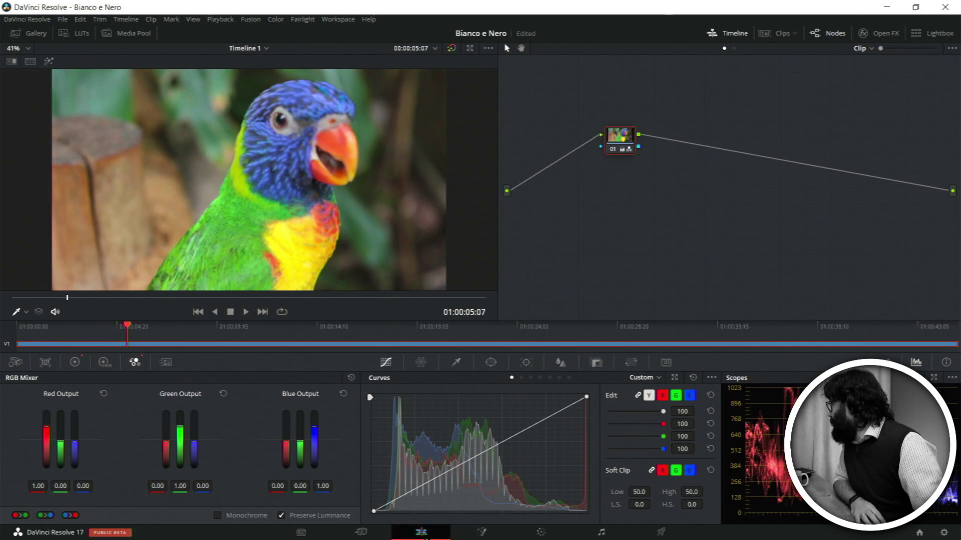
{"action": "scroll", "coordinate": [257, 181], "scroll_direction": "up", "scroll_amount": 1}
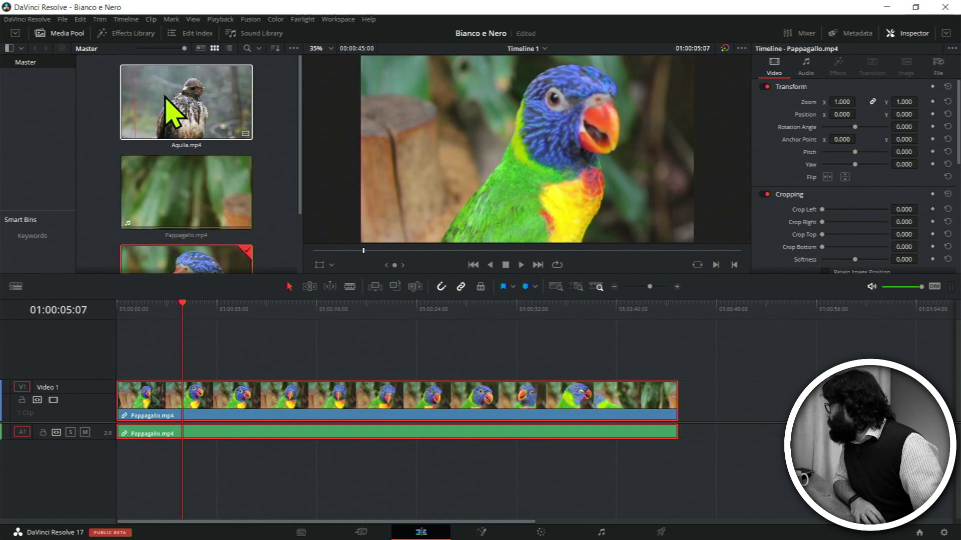
{"action": "mouse_move", "coordinate": [182, 110]}
{"action": "left_mouse_down"}
{"action": "mouse_move", "coordinate": [700, 415]}
{"action": "mouse_move", "coordinate": [685, 423]}
{"action": "left_mouse_up"}
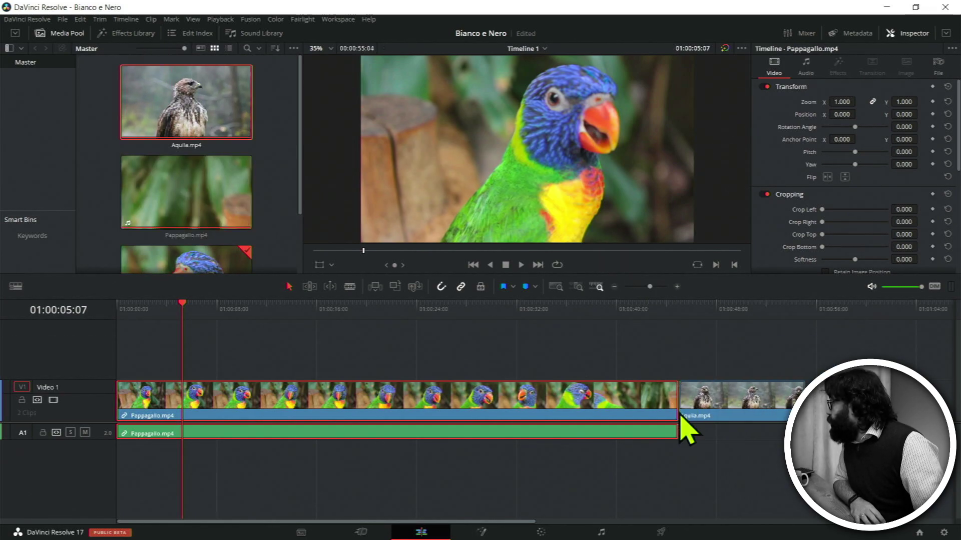
{"action": "left_click", "coordinate": [701, 310]}
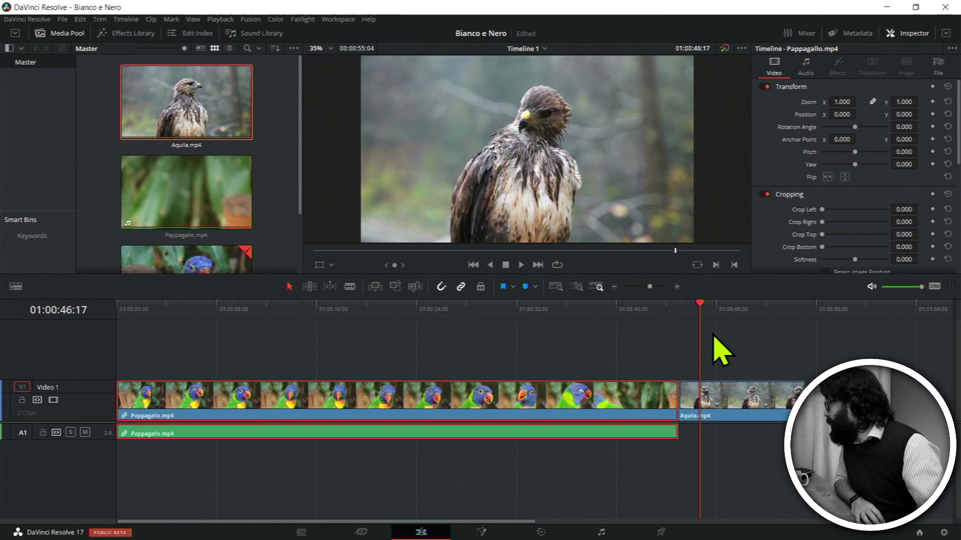
{"action": "scroll", "coordinate": [713, 371], "scroll_direction": "right", "scroll_amount": 3}
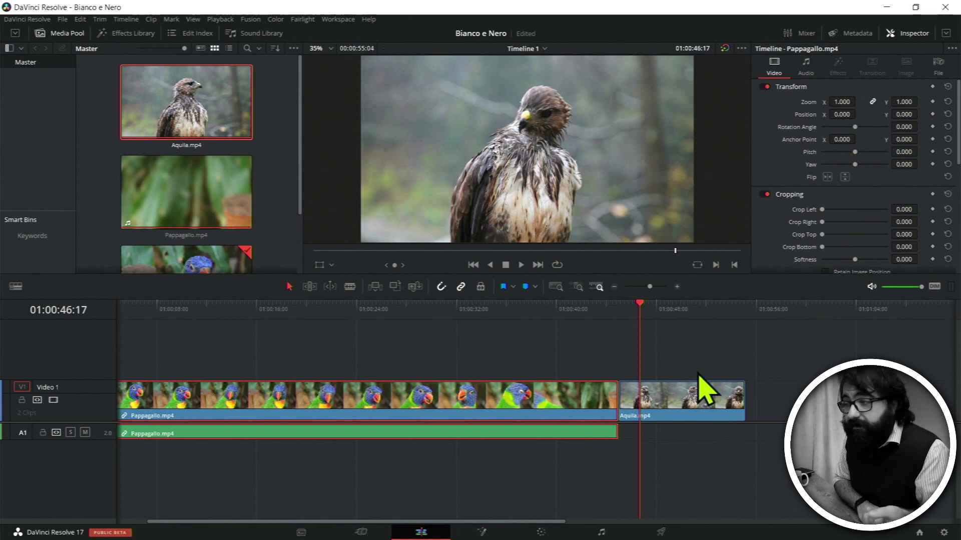
{"action": "scroll", "coordinate": [701, 380], "scroll_direction": "right", "scroll_amount": 9}
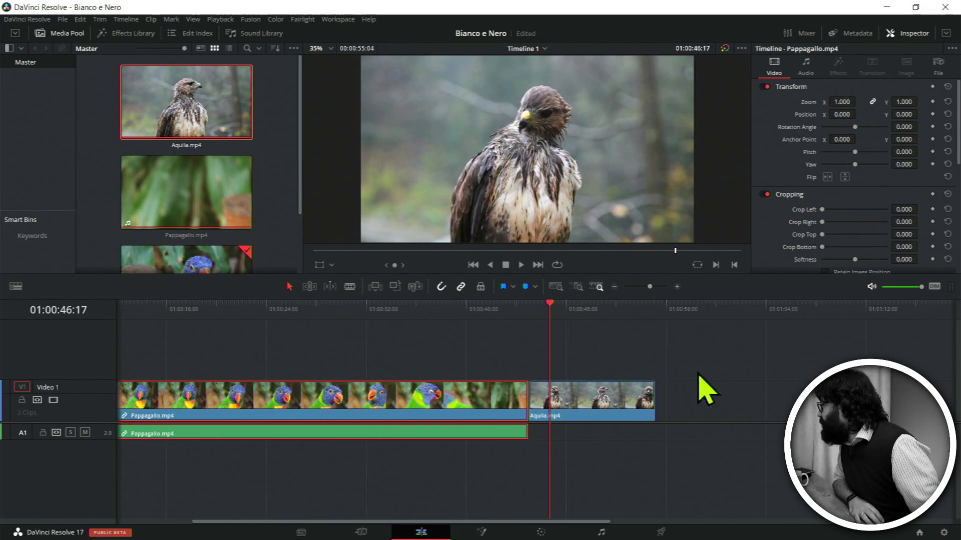
{"action": "left_click", "coordinate": [506, 390]}
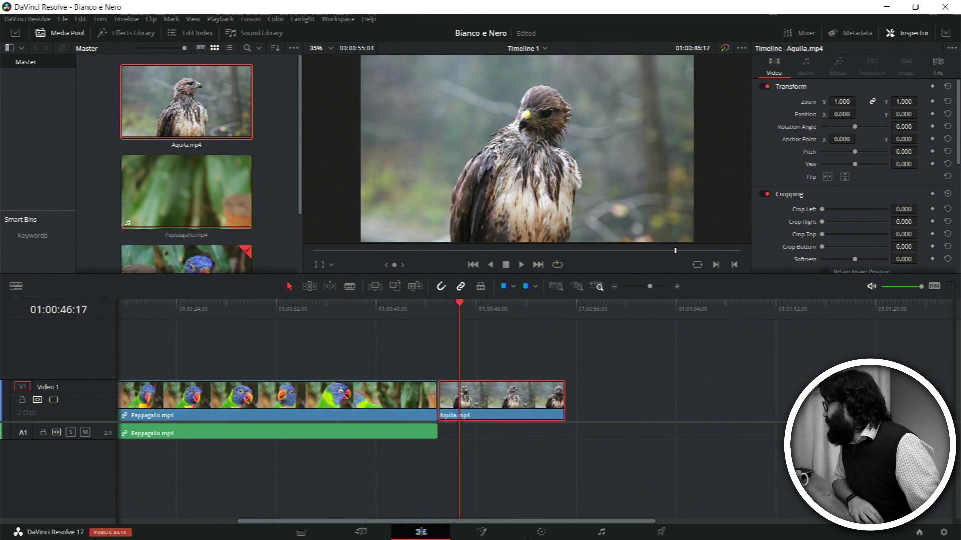
On the Color page, enable Monochrome for the eagle clip and set blue to -0.64
{"action": "left_click", "coordinate": [541, 533]}
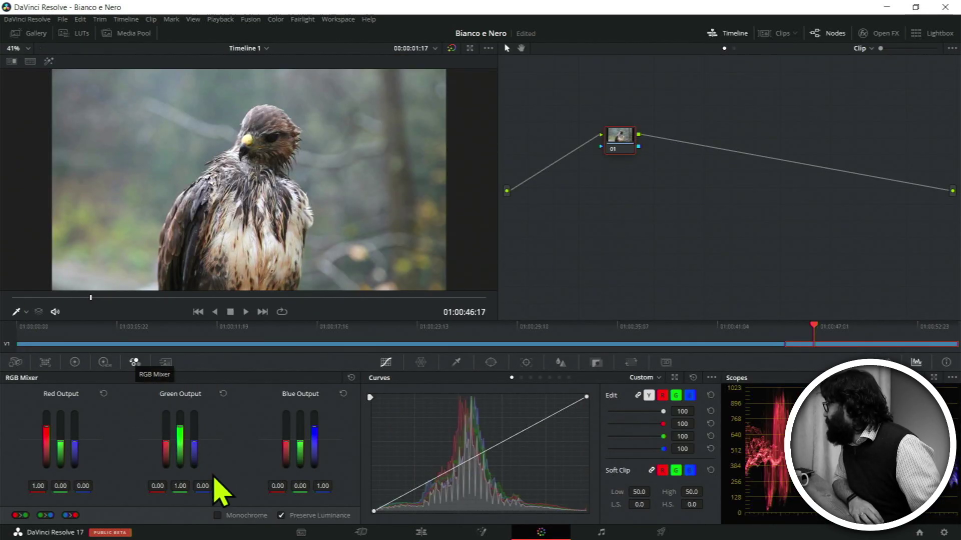
{"action": "left_click", "coordinate": [238, 517]}
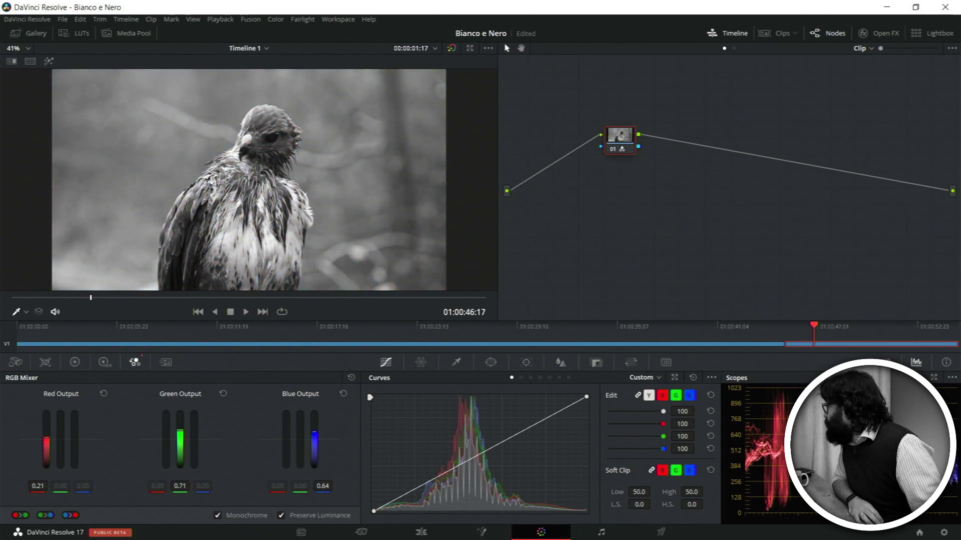
{"action": "type", "text": "-0.64"}
{"action": "key", "text": "Return"}
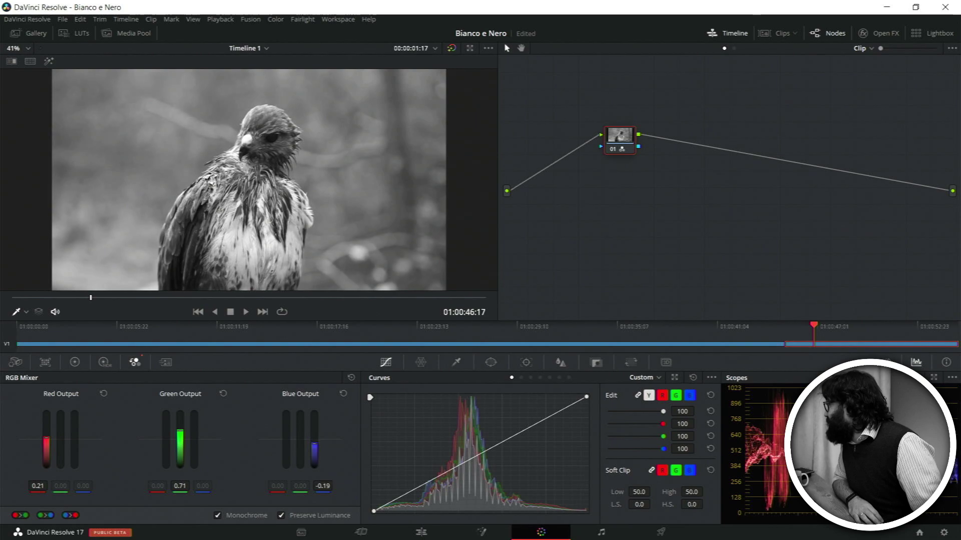
{"action": "left_click_drag", "start_coordinate": [323, 486], "coordinate": [305, 486]}
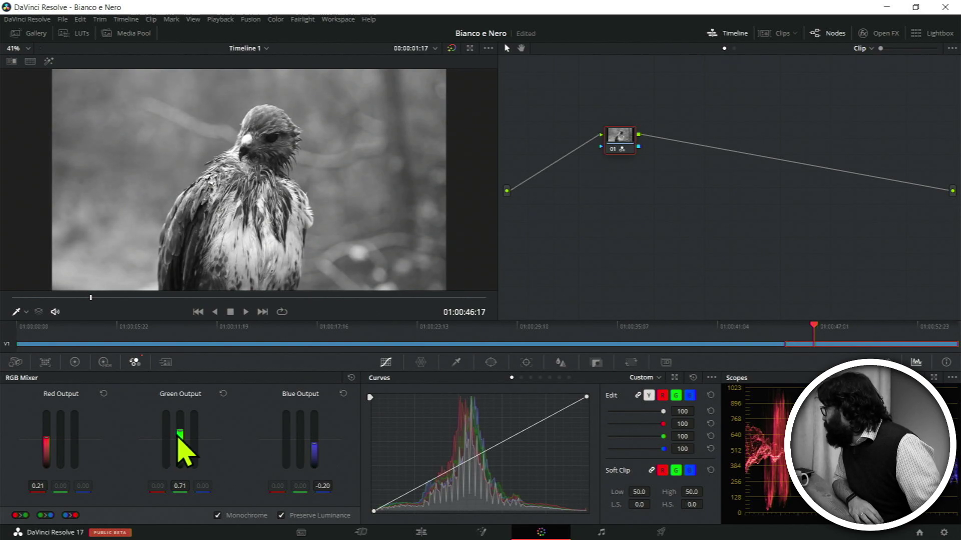
Tune the monochrome weights to Red -0.66, Green 0.64, Blue -0.21
{"action": "mouse_move", "coordinate": [180, 432]}
{"action": "left_mouse_down"}
{"action": "mouse_move", "coordinate": [180, 419]}
{"action": "mouse_move", "coordinate": [180, 428]}
{"action": "left_mouse_up"}
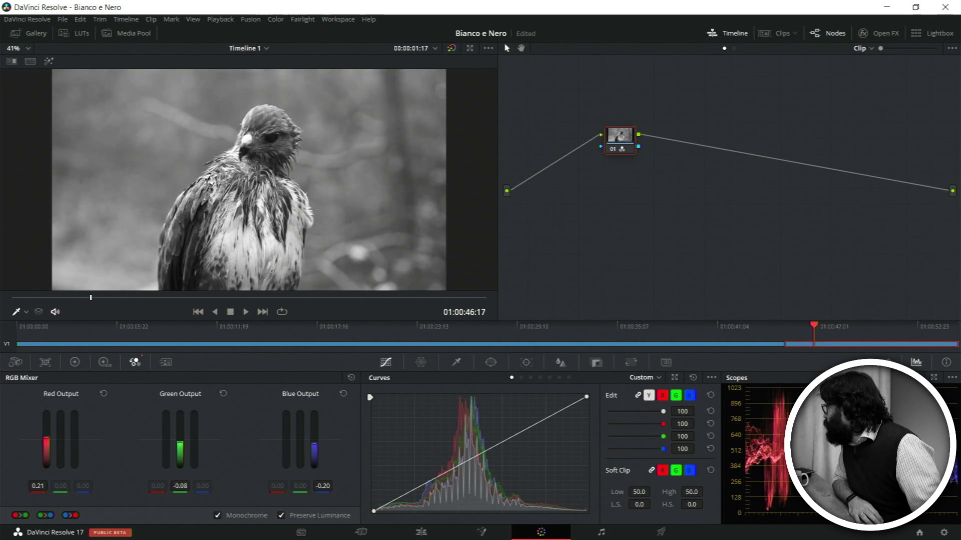
{"action": "mouse_move", "coordinate": [46, 439]}
{"action": "left_mouse_down"}
{"action": "mouse_move", "coordinate": [46, 430]}
{"action": "mouse_move", "coordinate": [46, 441]}
{"action": "left_mouse_up"}
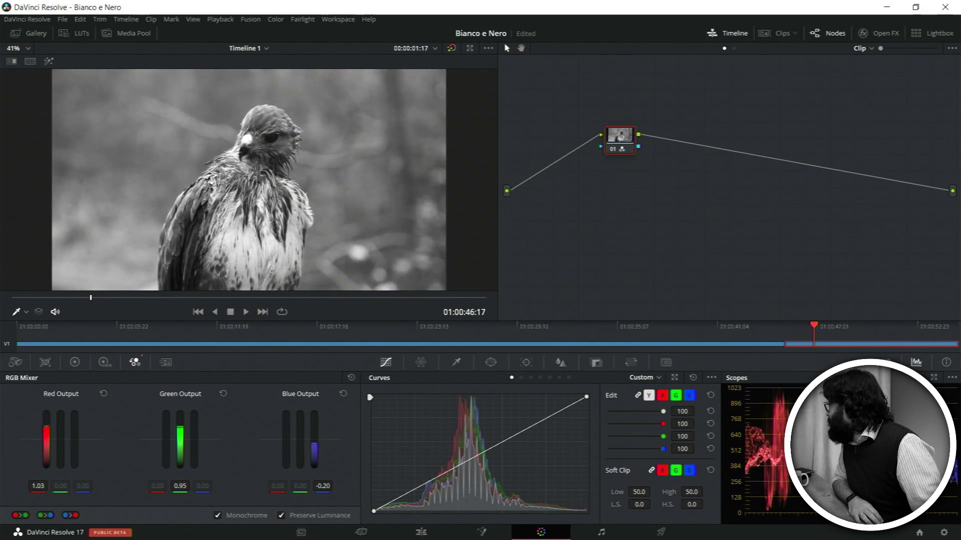
{"action": "left_click_drag", "start_coordinate": [46, 441], "coordinate": [47, 448]}
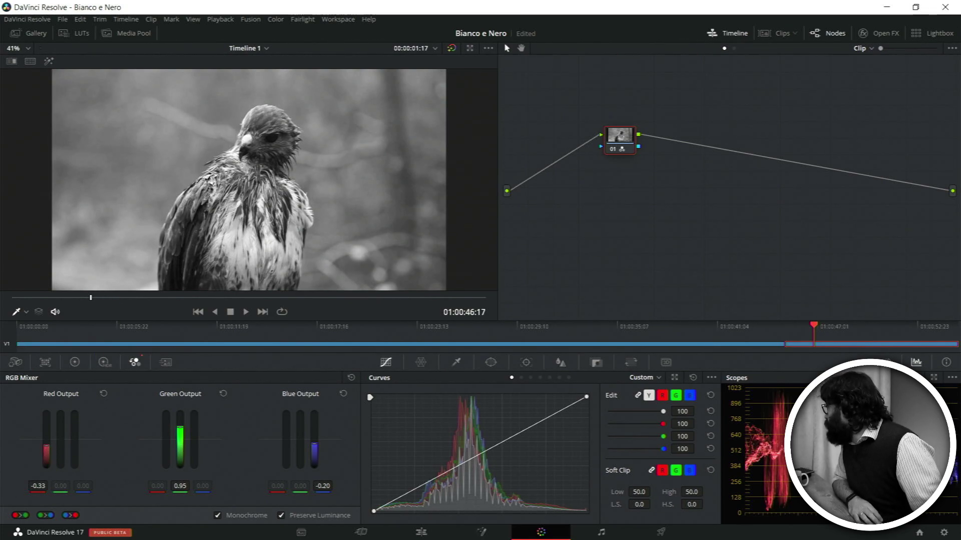
{"action": "mouse_move", "coordinate": [46, 445]}
{"action": "left_mouse_down"}
{"action": "mouse_move", "coordinate": [46, 429]}
{"action": "mouse_move", "coordinate": [46, 451]}
{"action": "left_mouse_up"}
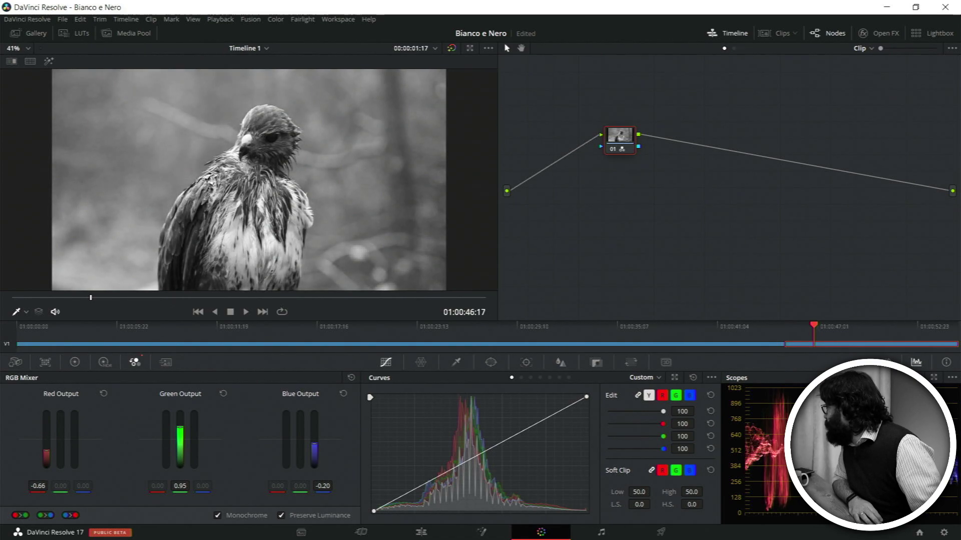
{"action": "mouse_move", "coordinate": [180, 428]}
{"action": "left_mouse_down"}
{"action": "mouse_move", "coordinate": [180, 438]}
{"action": "mouse_move", "coordinate": [180, 424]}
{"action": "left_mouse_up"}
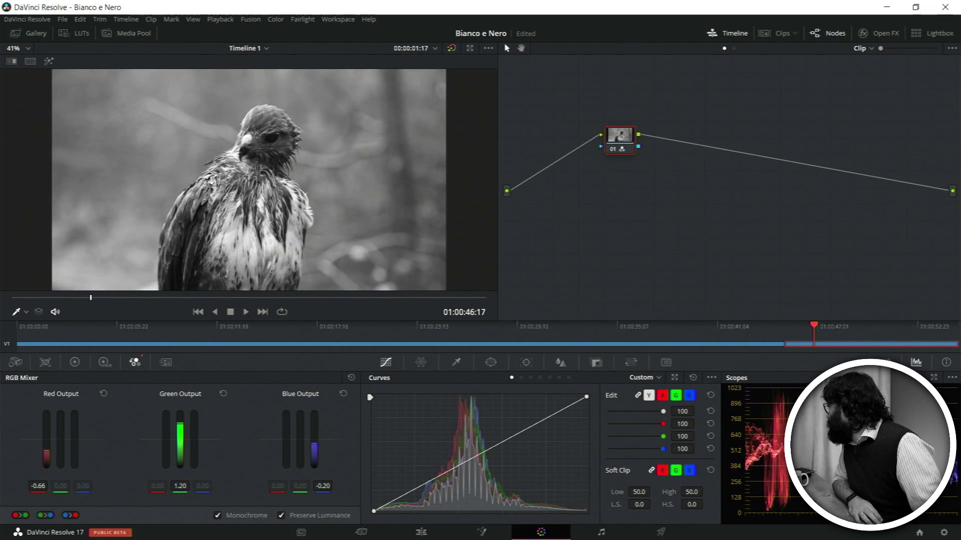
{"action": "left_click_drag", "start_coordinate": [315, 447], "coordinate": [314, 442]}
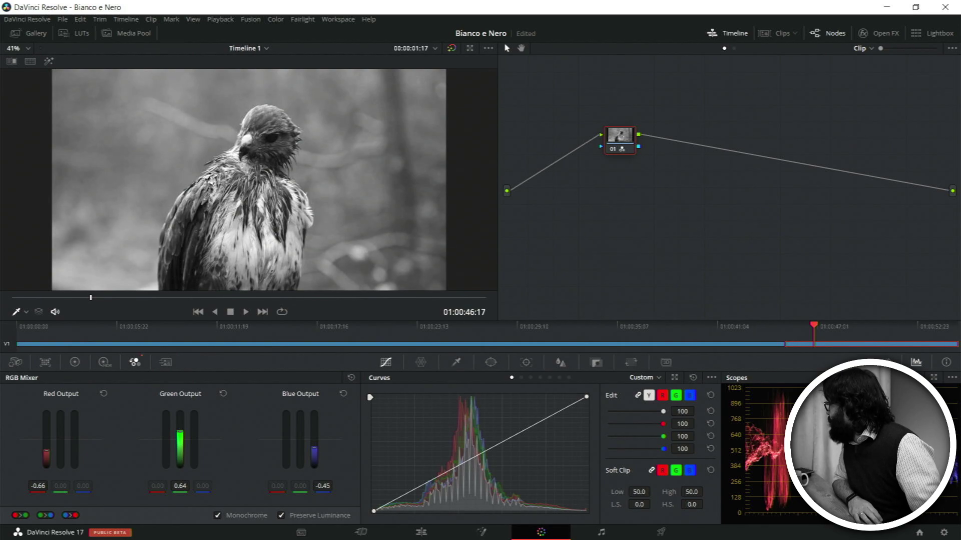
{"action": "left_click_drag", "start_coordinate": [314, 448], "coordinate": [314, 449]}
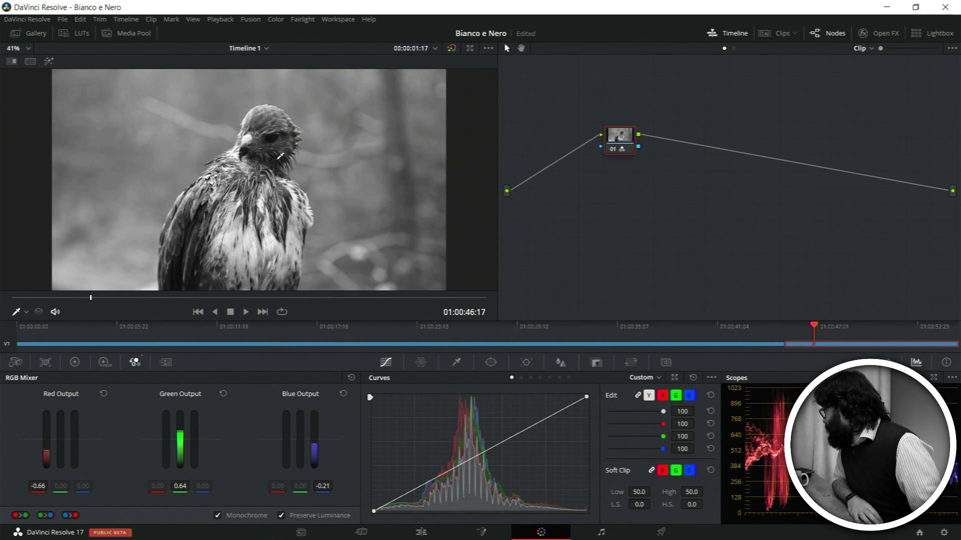
Turn off Monochrome on the eagle, drop Primaries saturation to 0, then raise it to 47.40
{"action": "left_click", "coordinate": [218, 516]}
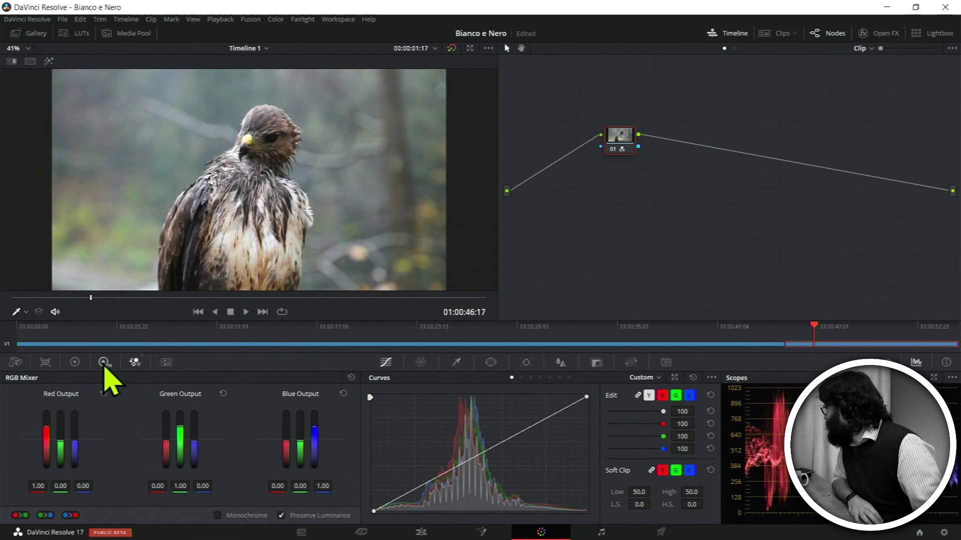
{"action": "left_click", "coordinate": [75, 362]}
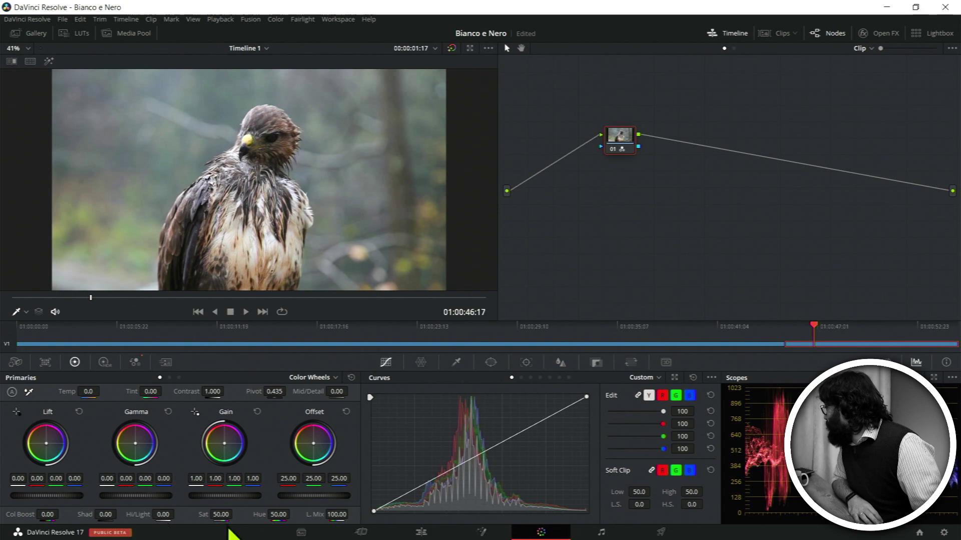
{"action": "left_click_drag", "start_coordinate": [221, 515], "coordinate": [235, 515]}
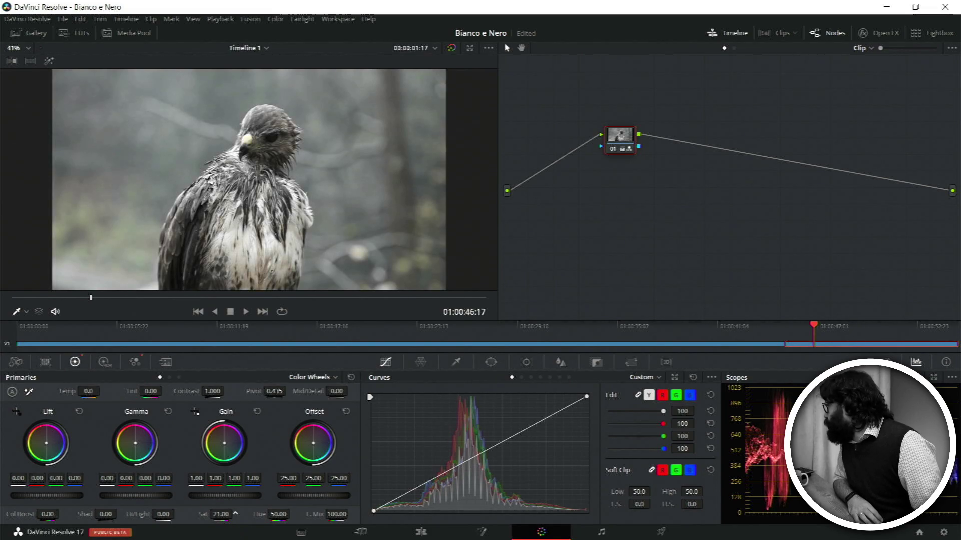
{"action": "left_click_drag", "start_coordinate": [220, 515], "coordinate": [234, 514]}
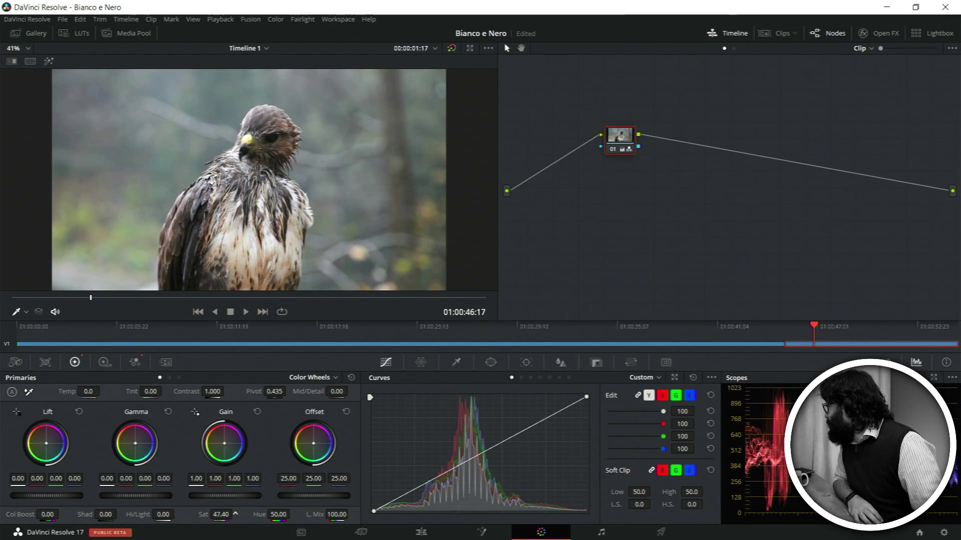
{"action": "left_click", "coordinate": [135, 363]}
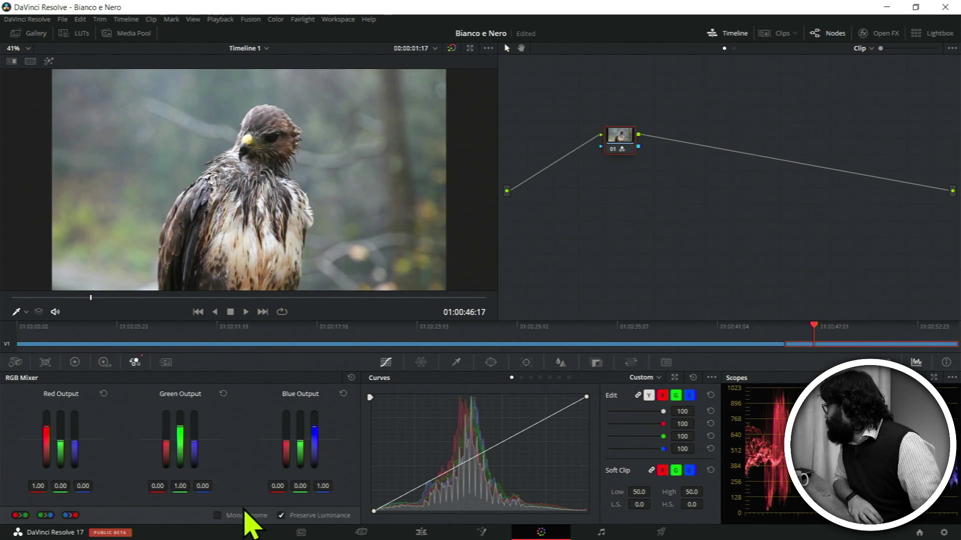